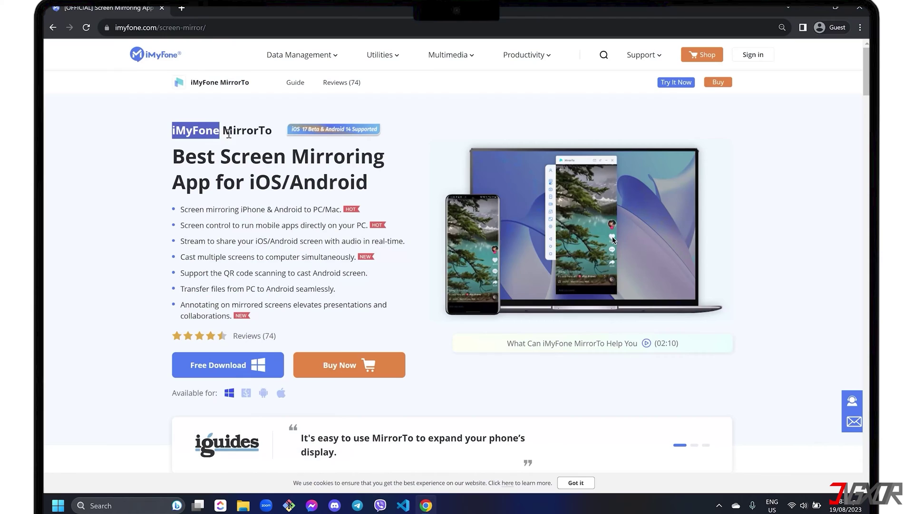
- Download the Windows mirrorto_setup installer from the MirrorTo product page and save it to Downloads
left_click(254, 133)
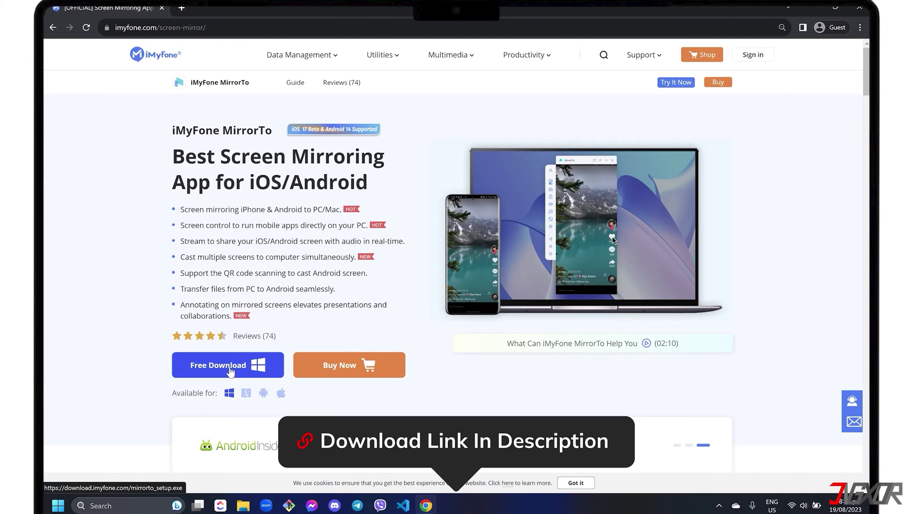
left_click(230, 369)
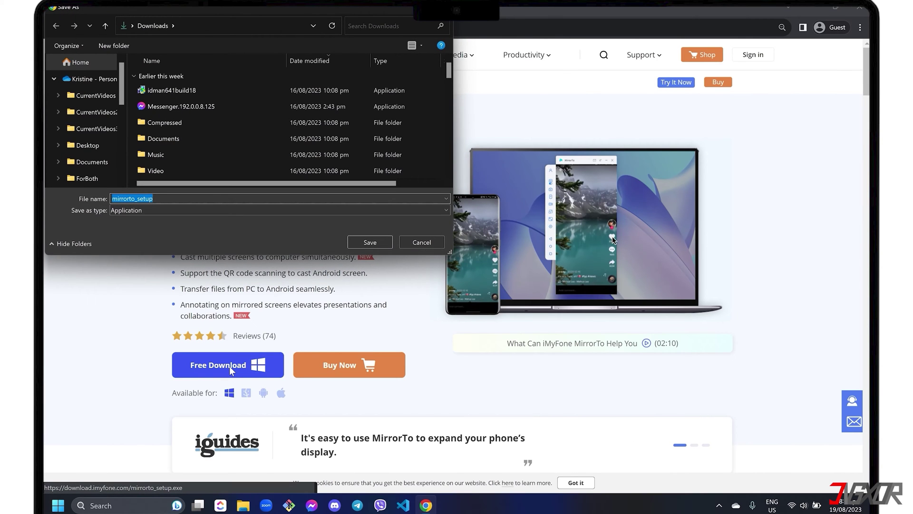
left_click(372, 242)
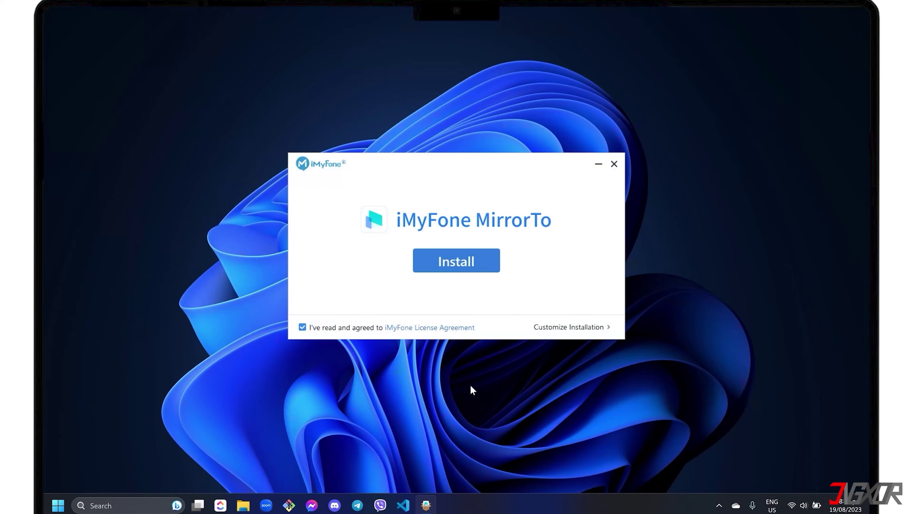
- Install iMyFone MirrorTo and launch it once installation finishes
left_click(463, 264)
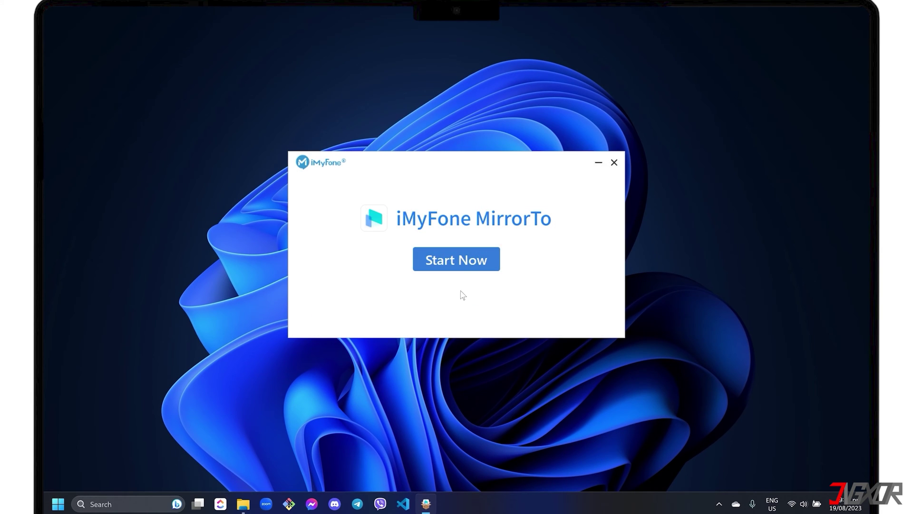
left_click(462, 261)
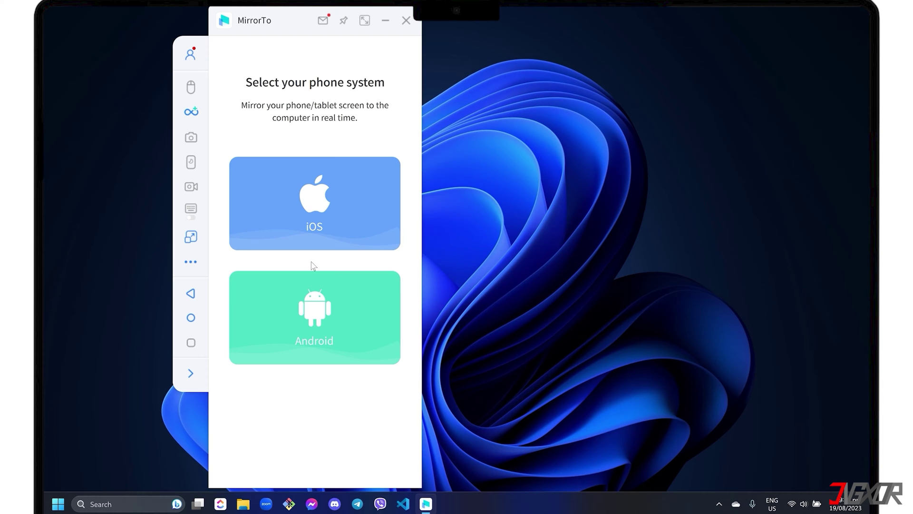
left_click(199, 262)
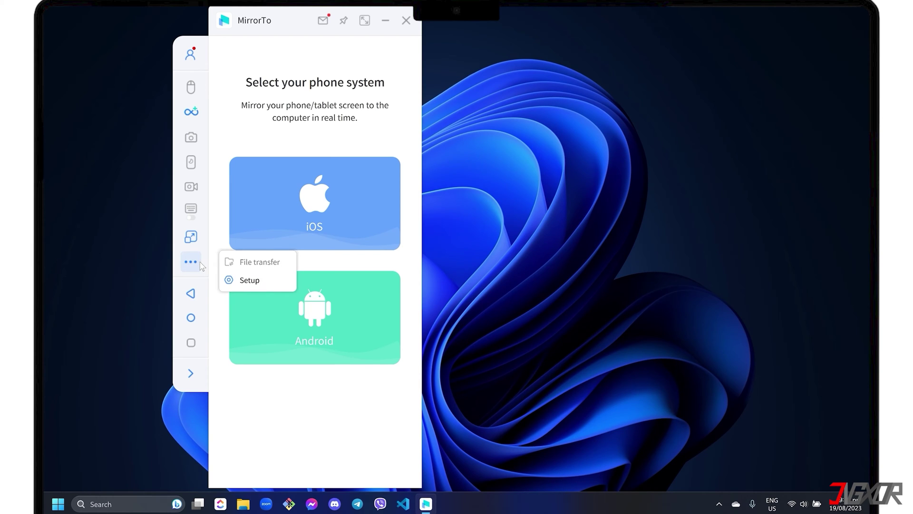
left_click(239, 279)
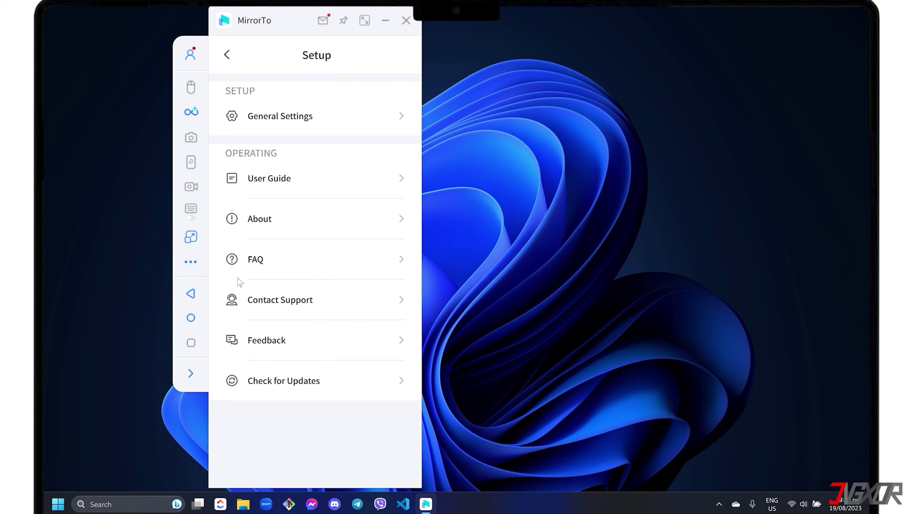
left_click(303, 118)
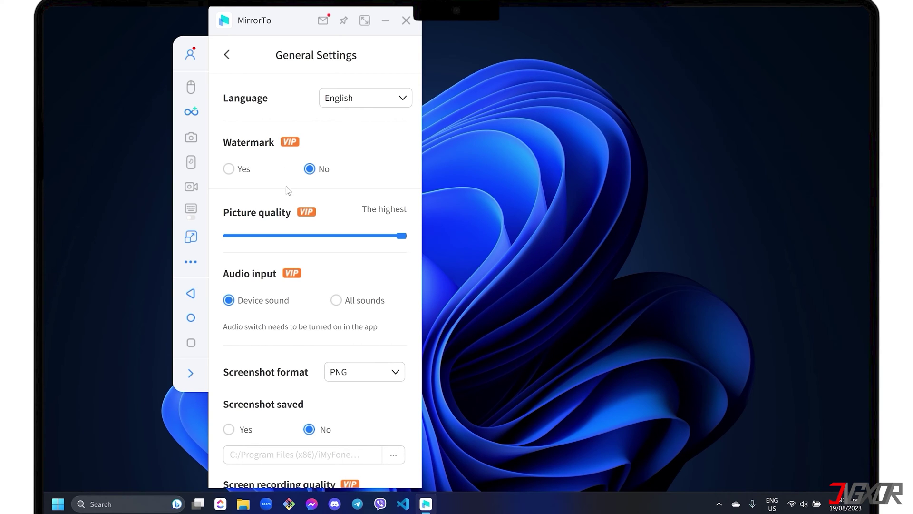
scroll(305, 285, "down", 5)
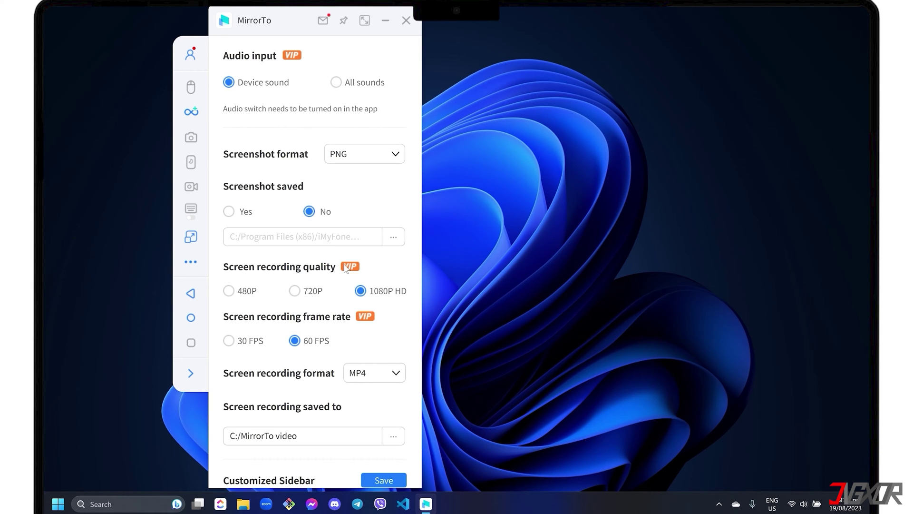
left_click(370, 373)
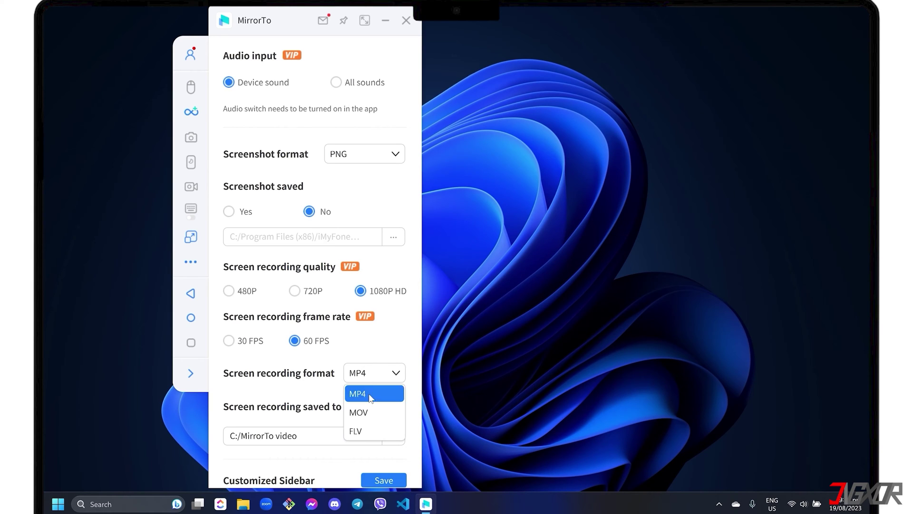
left_click(367, 399)
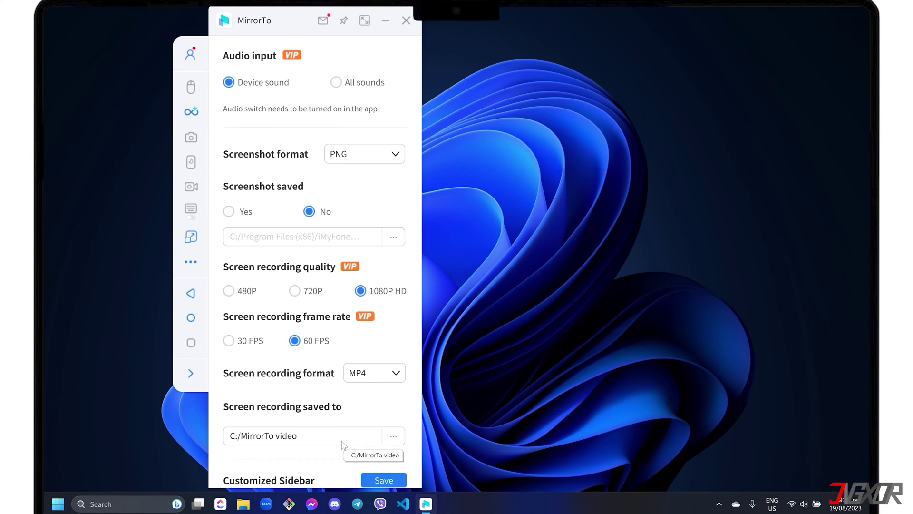
left_click(192, 295)
left_click(192, 296)
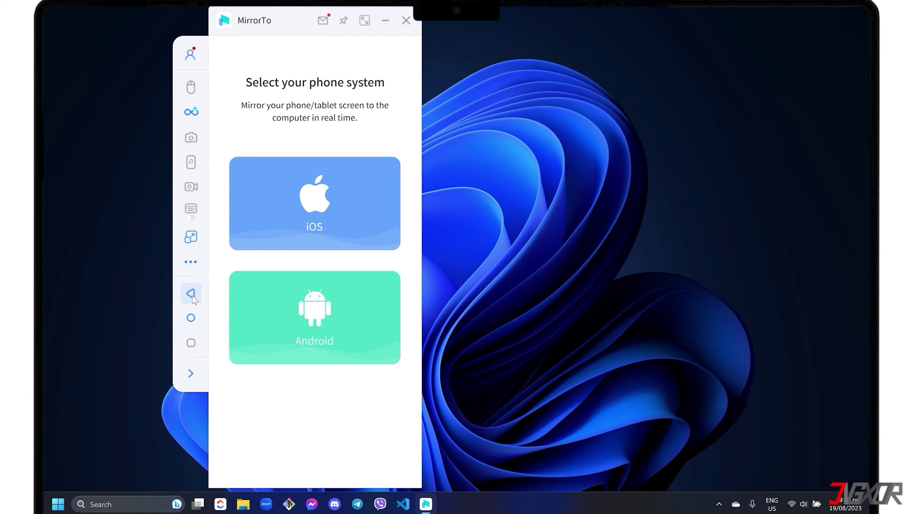
- Choose iOS as the phone system and Wi-Fi as the mirroring method
left_click(307, 214)
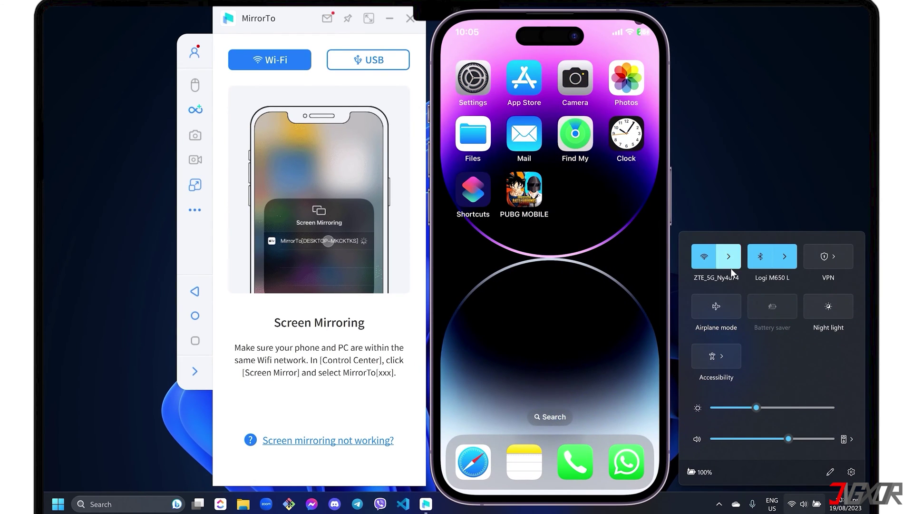
left_click(730, 267)
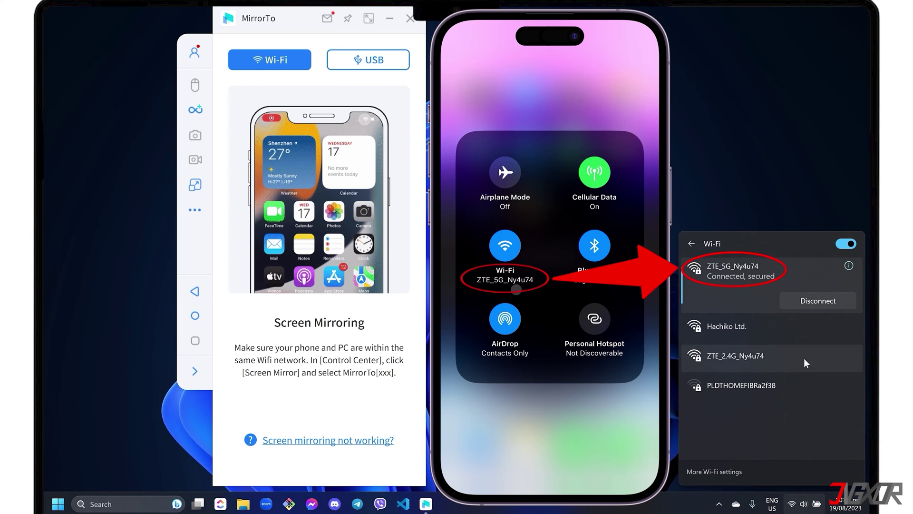
- Close the Wi-Fi network list and allow MirrorTo through the Windows firewall
left_click(791, 504)
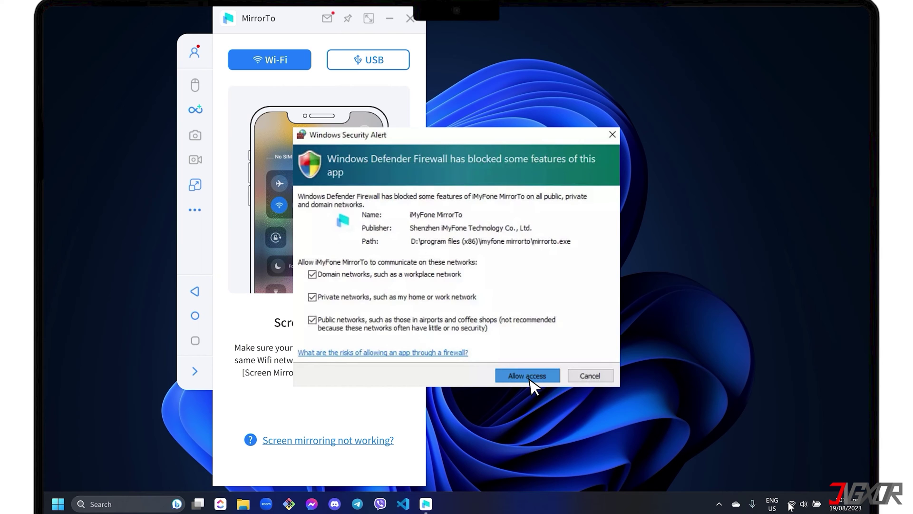
left_click(530, 380)
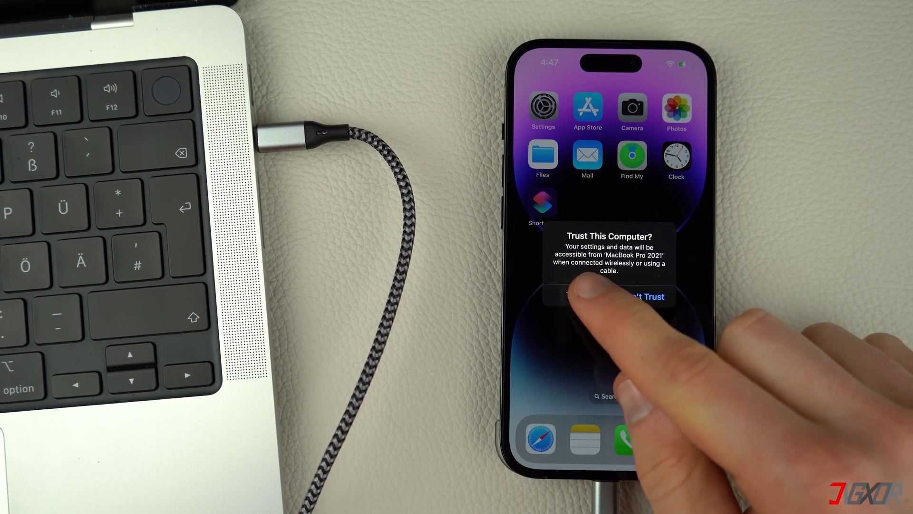
- Trust this computer on the iPhone and enter the phone's passcode to start mirroring
left_click(635, 296)
left_click(608, 353)
left_click(608, 353)
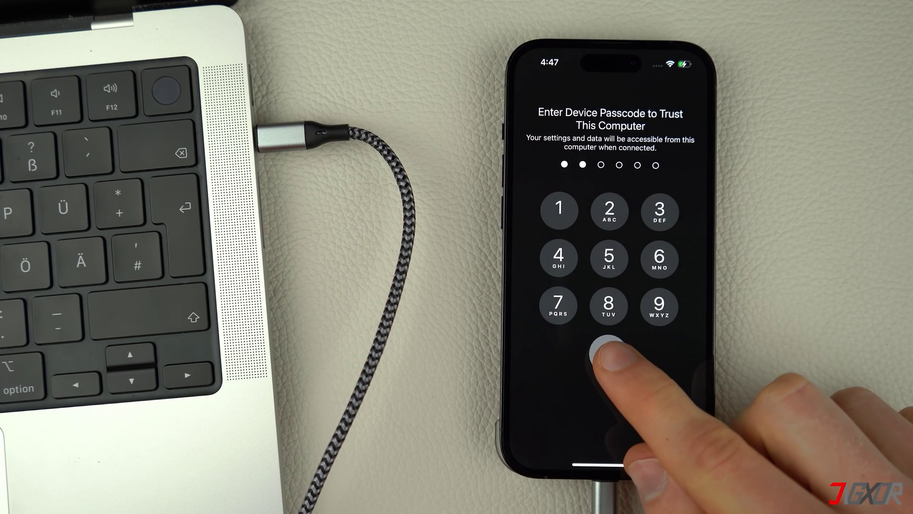
left_click(608, 353)
left_click(607, 353)
left_click(608, 352)
left_click(608, 353)
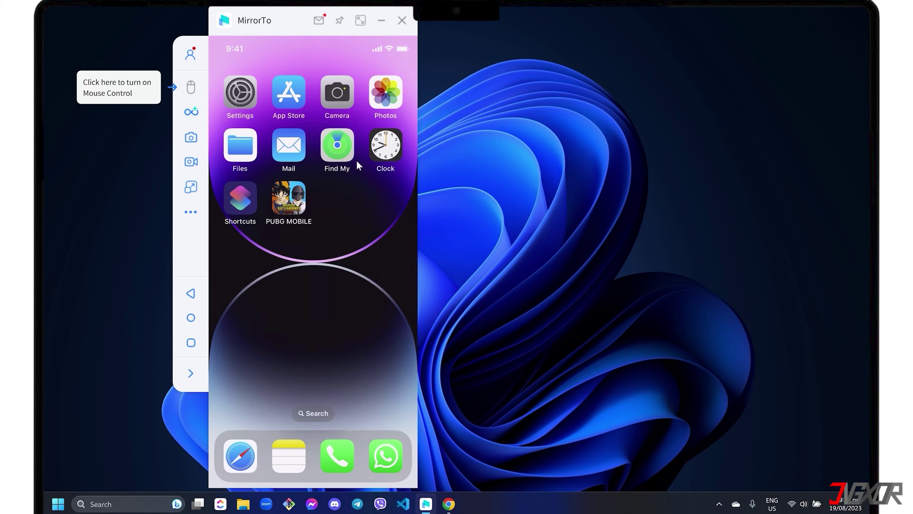
- Pin the mirror window on top, check it stays above Chrome, then toggle full screen on and off
left_click(339, 22)
left_click(449, 504)
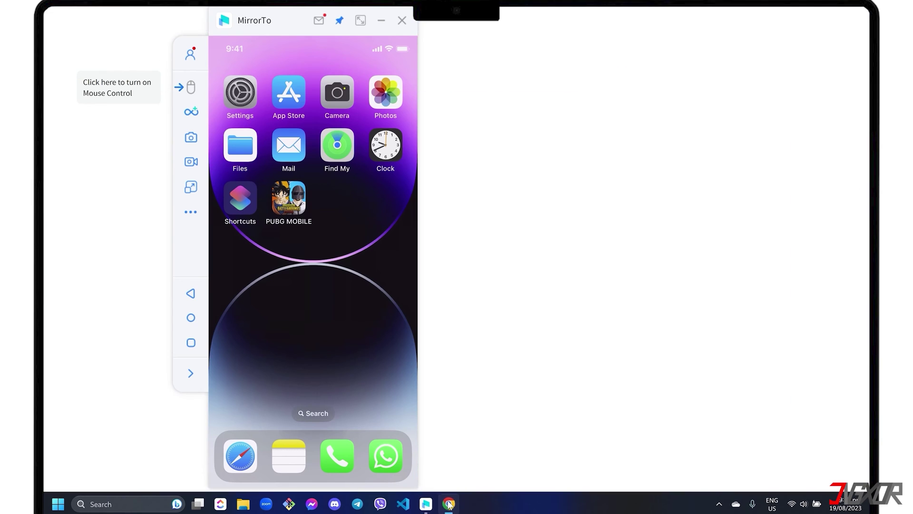
scroll(438, 210, "down", 2)
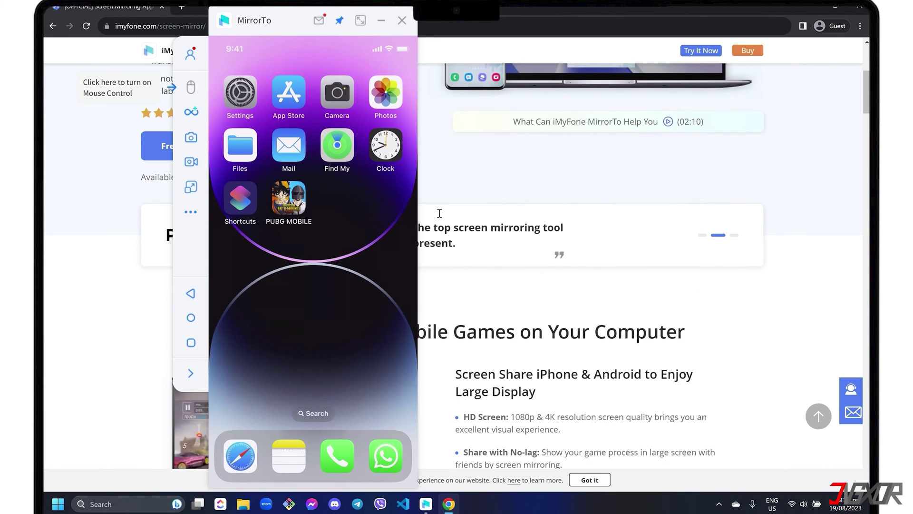
key("super+Down")
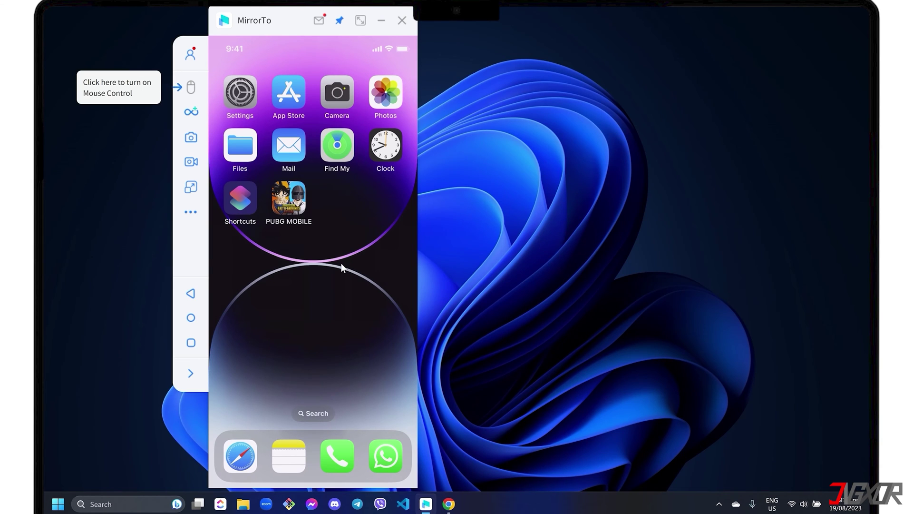
left_click(361, 21)
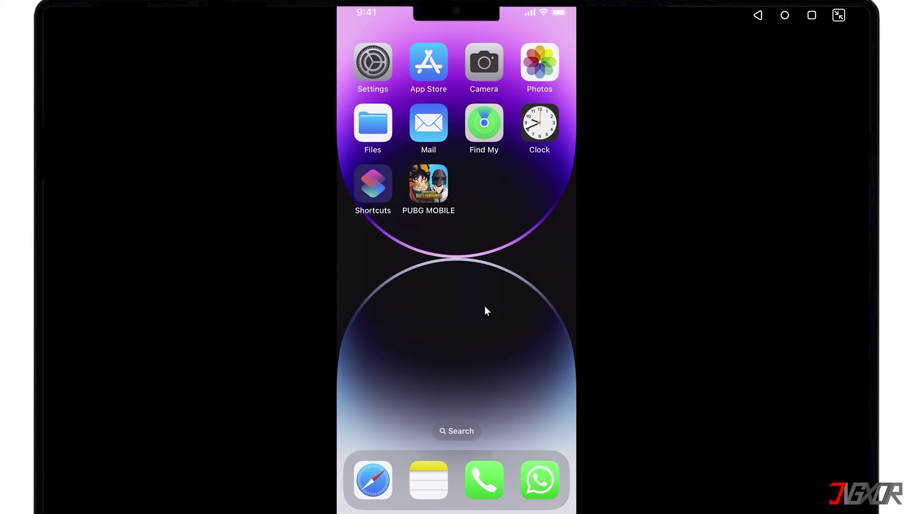
left_click(838, 14)
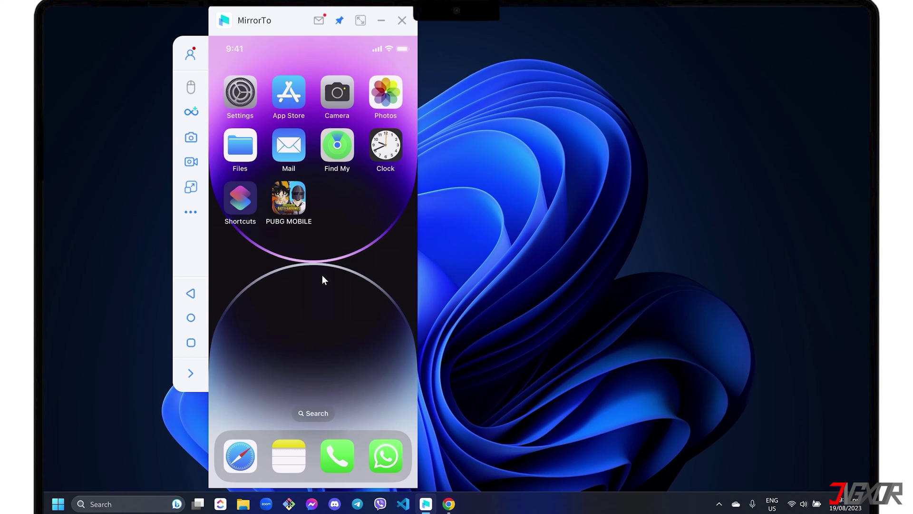
- Record a short clip of the phone screen and open the folder with the saved recording
left_click(191, 162)
left_click(190, 160)
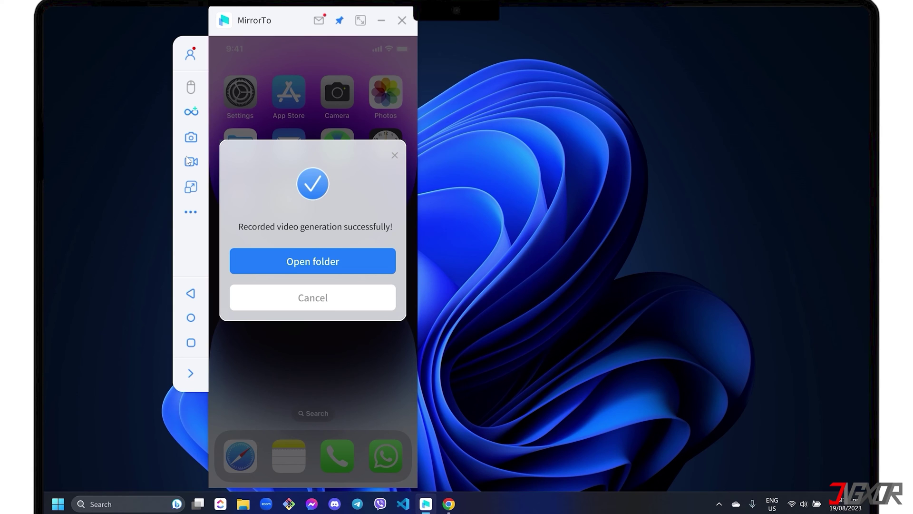
left_click(310, 264)
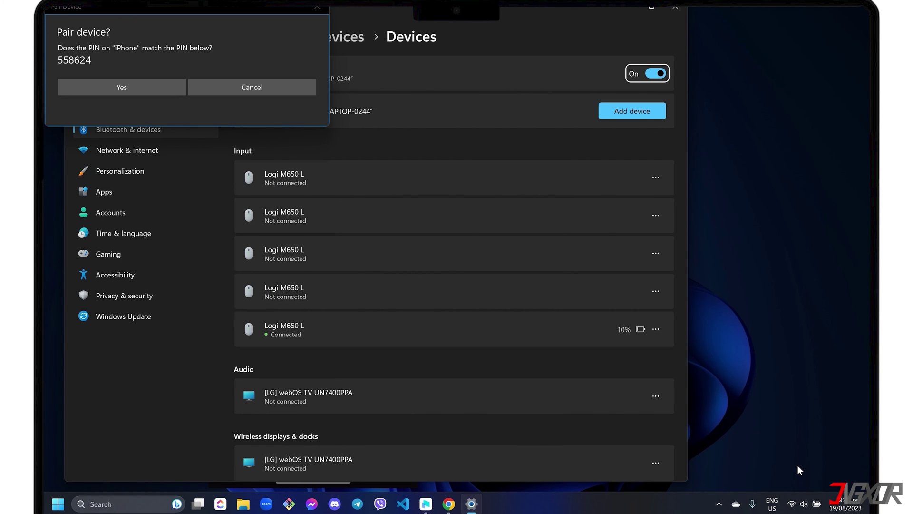
- Confirm the iPhone's Bluetooth pairing PIN, close the confirmation, and exit Windows Settings
left_click(119, 86)
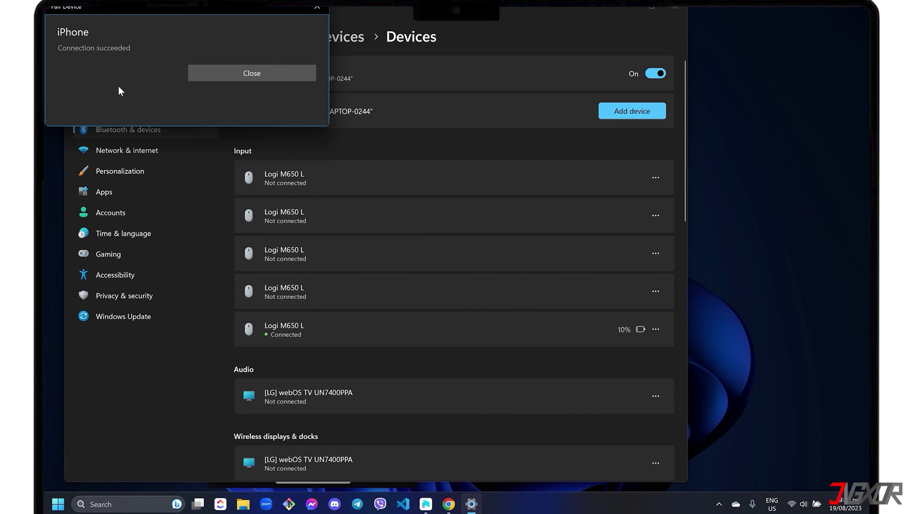
left_click(197, 78)
left_click(683, 10)
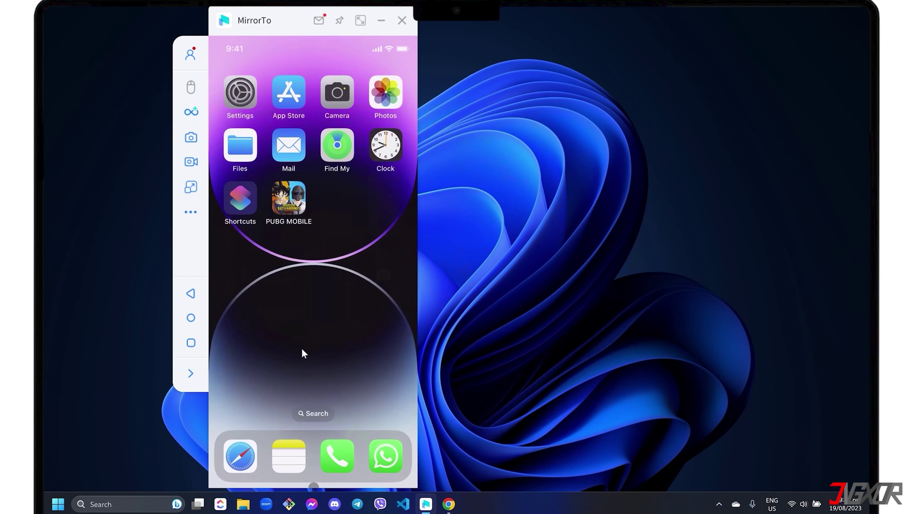
- Turn on mouse control, dismiss the orientation-lock notice, and open the phone's Notes app
left_click(191, 88)
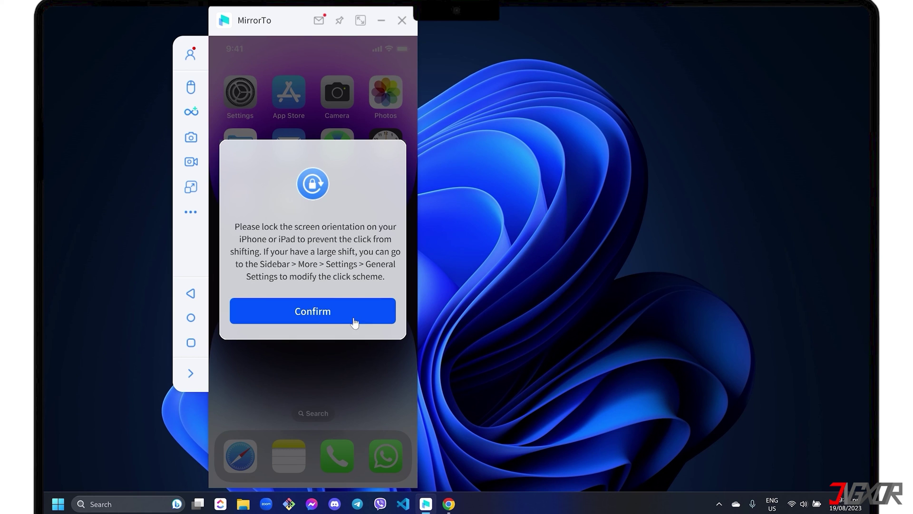
left_click(326, 312)
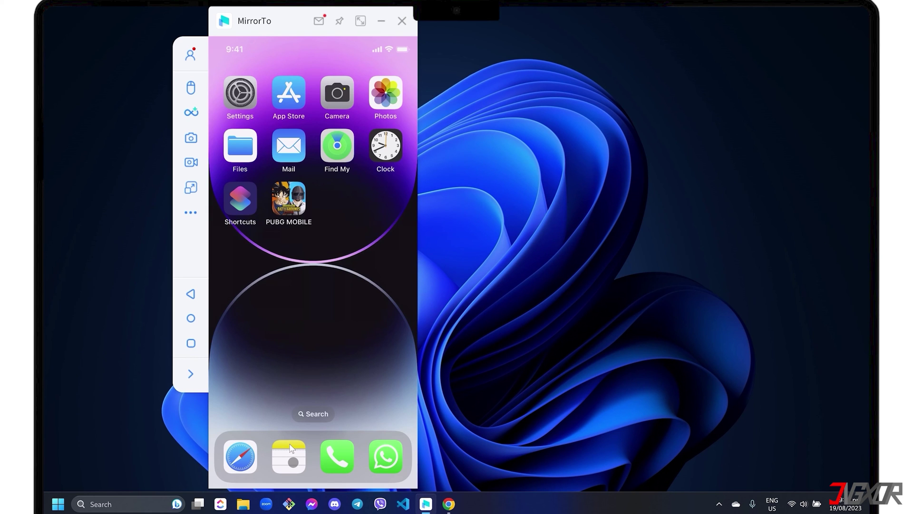
left_click(290, 445)
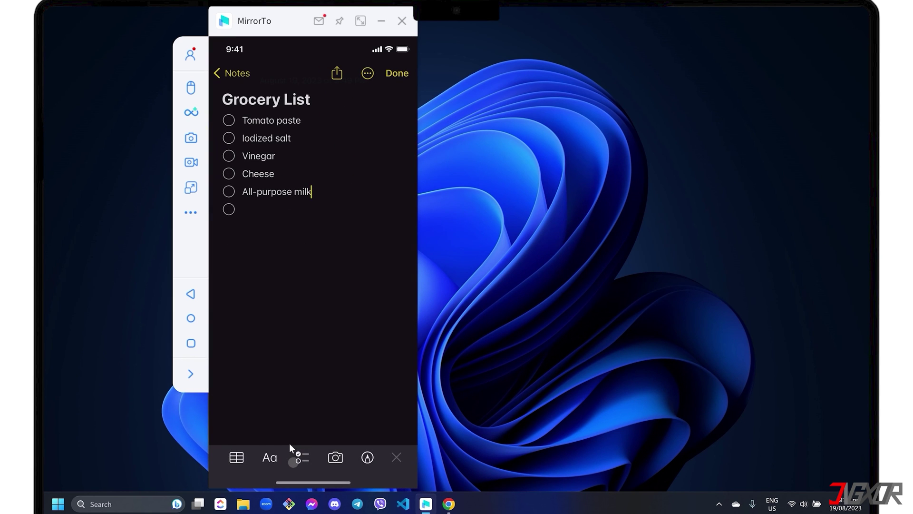
- Change 'milk' to 'cream' in the Grocery List's last item and add a new item 'Butter'
left_click(344, 265)
double_click(302, 192)
type("cream")
key("Down")
type("Butter")
- Close the MirrorTo mirroring window with Alt+F4
key("alt+F4")
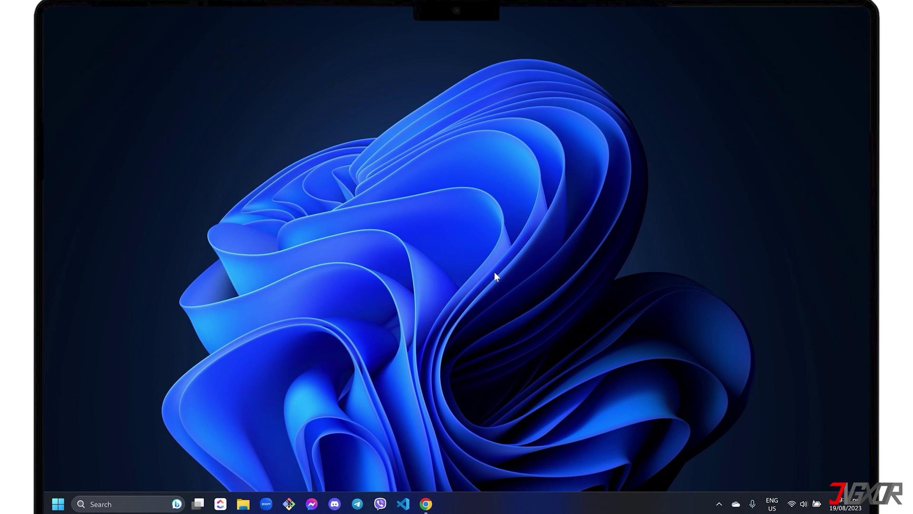